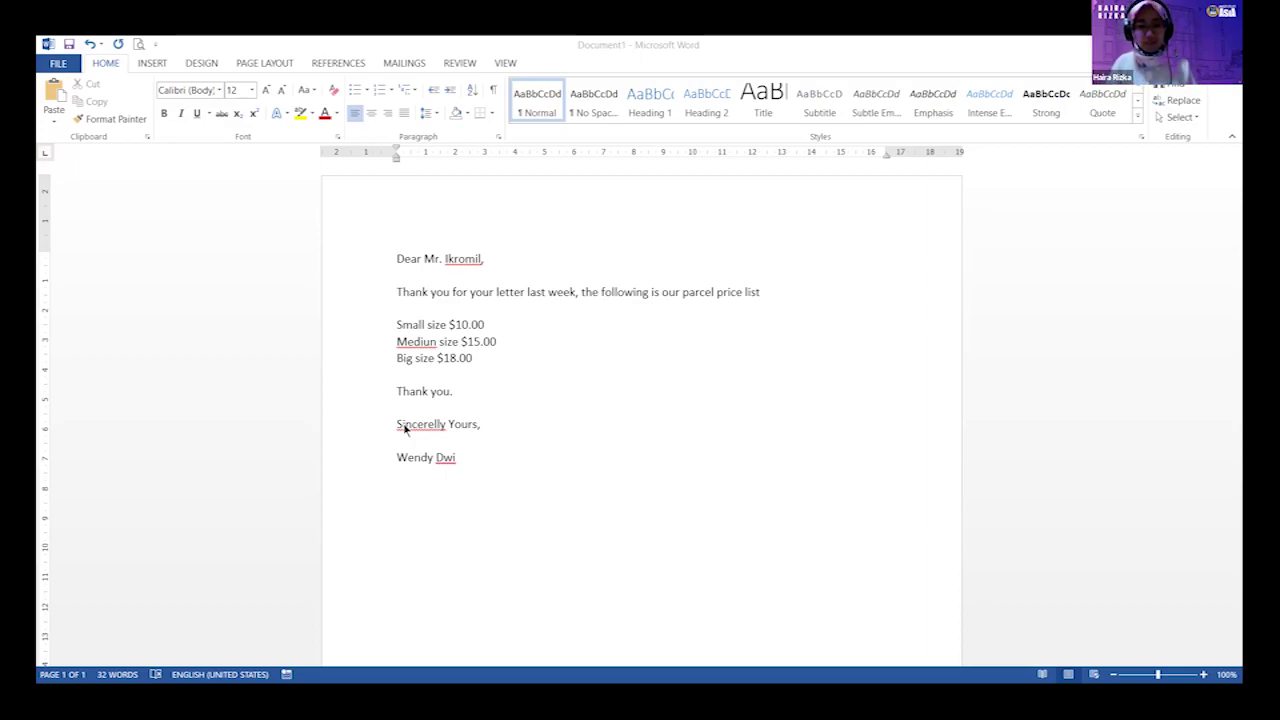
Replace the comma after "last week" with a period and capitalize the following word as "The"
click(577, 292)
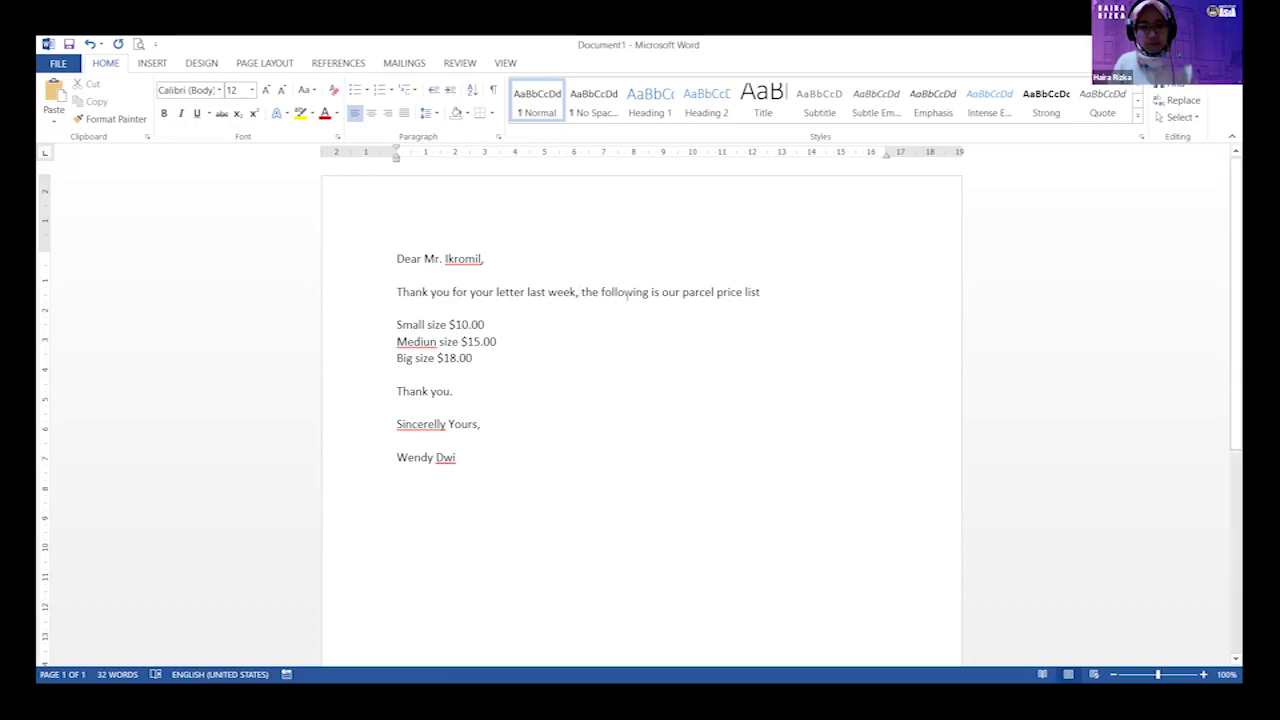
key(BackSpace)
text(.)
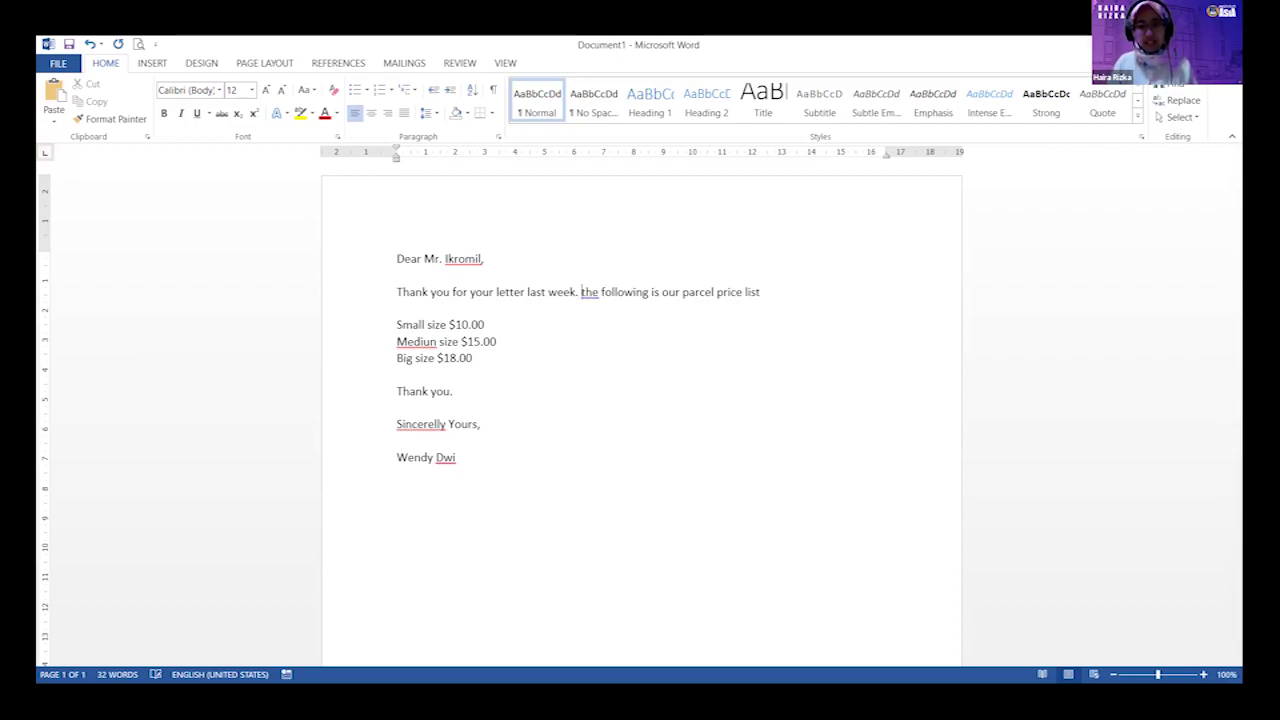
key(Right)
key(Delete)
text(T)
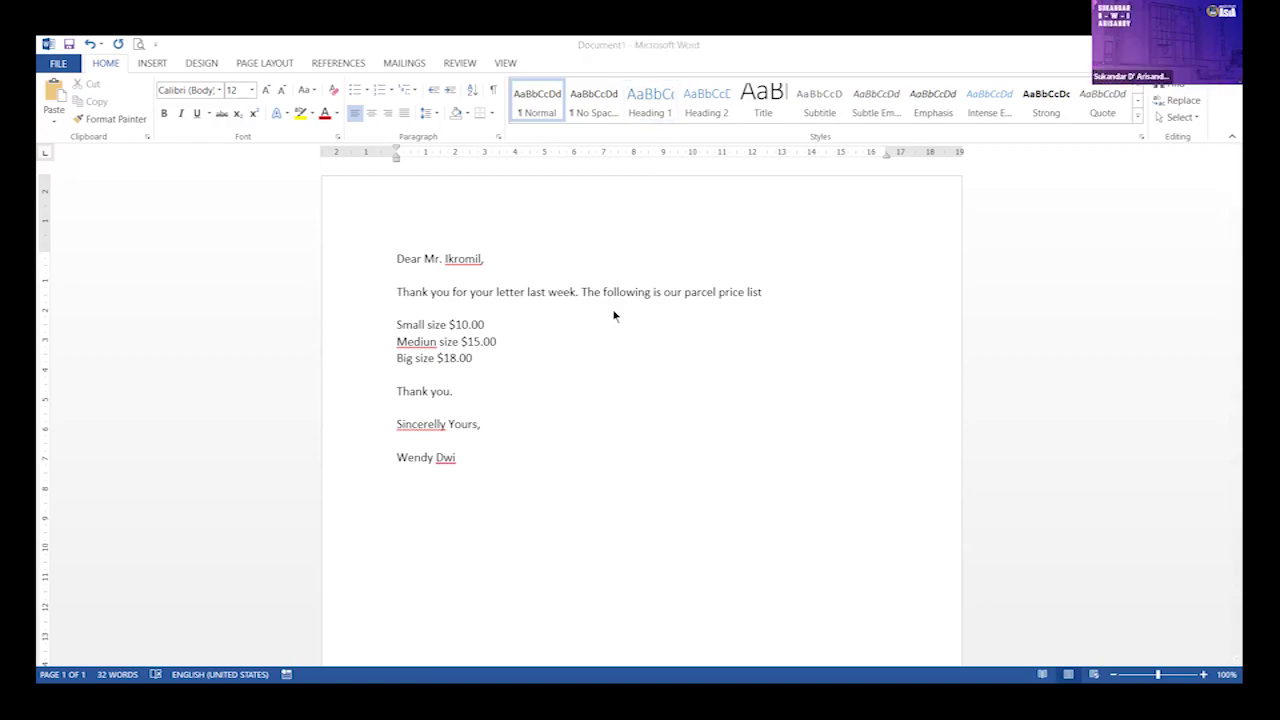
Make the price list sentence plural so it reads "The followings are our parcel price lists"
click(650, 292)
text(s)
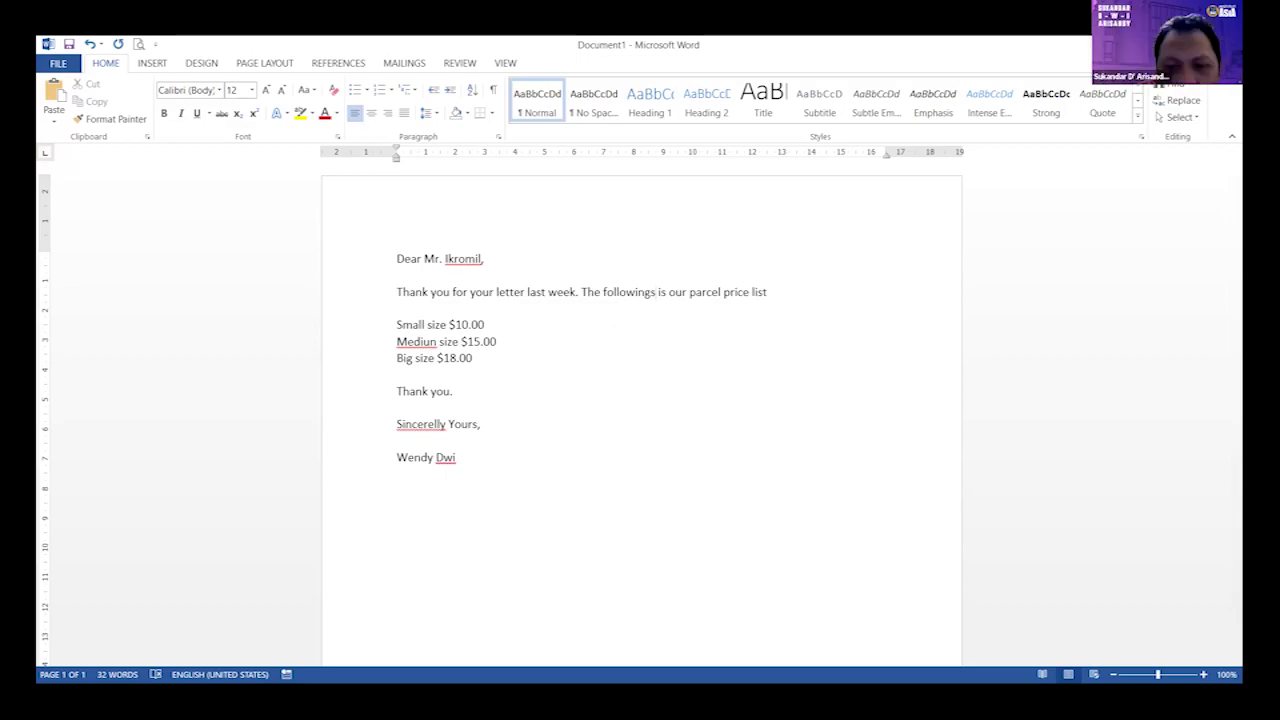
text(are)
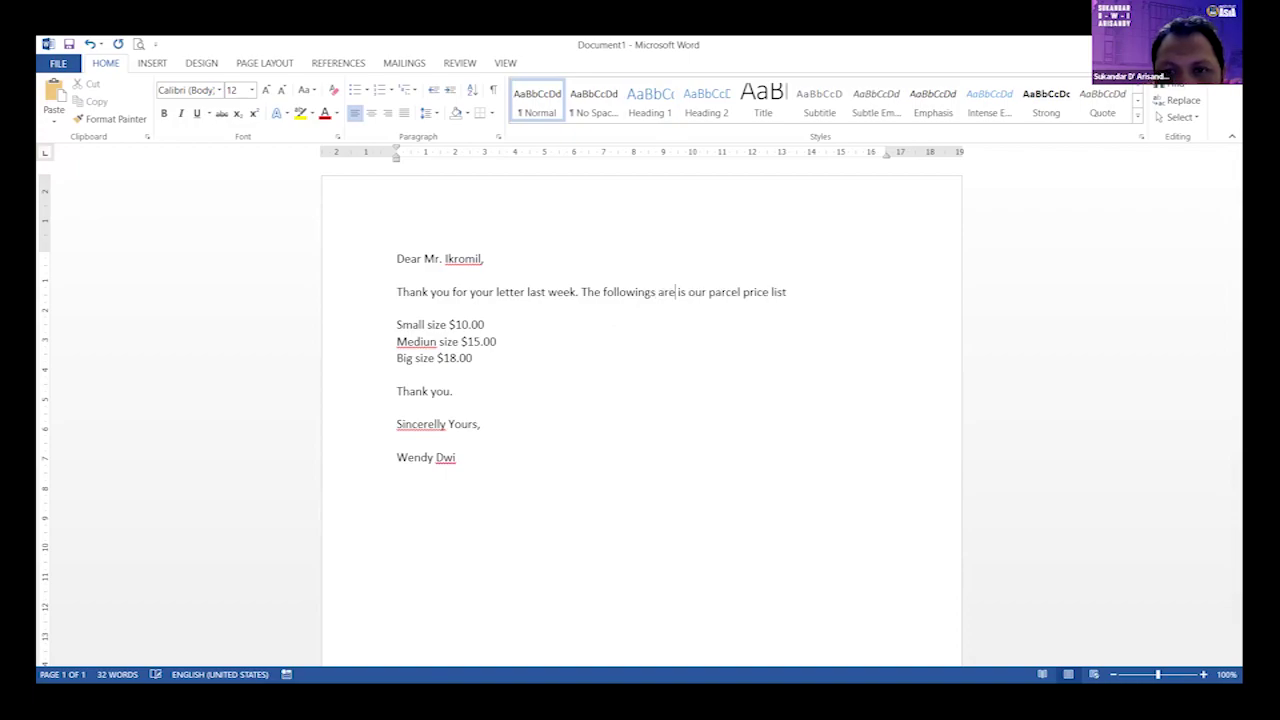
key(Delete)
key(Delete)
key(Delete)
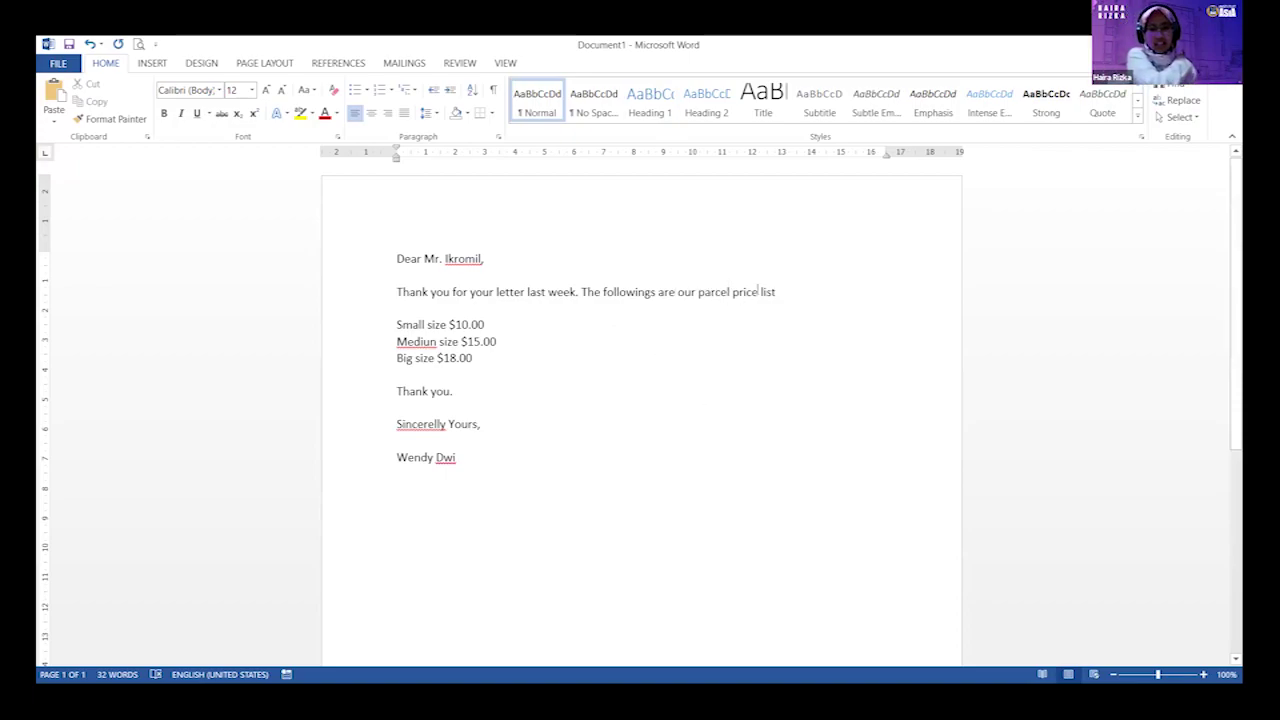
click(776, 291)
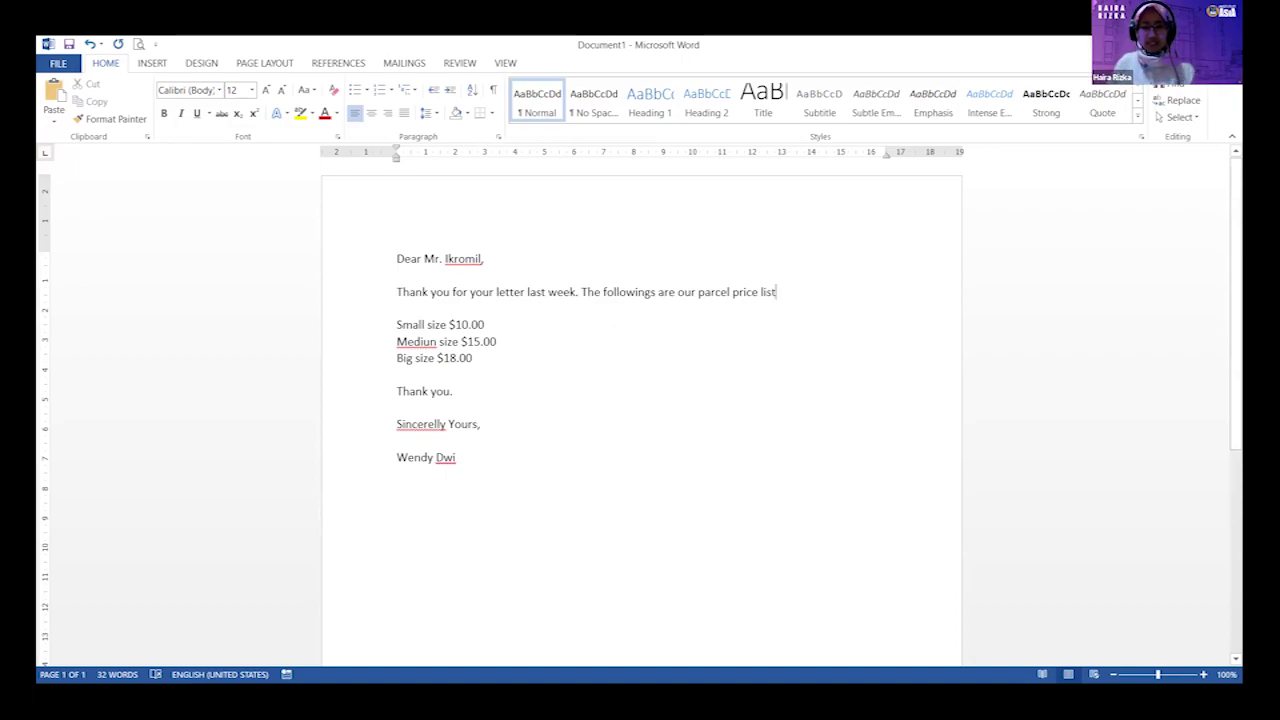
text(s)
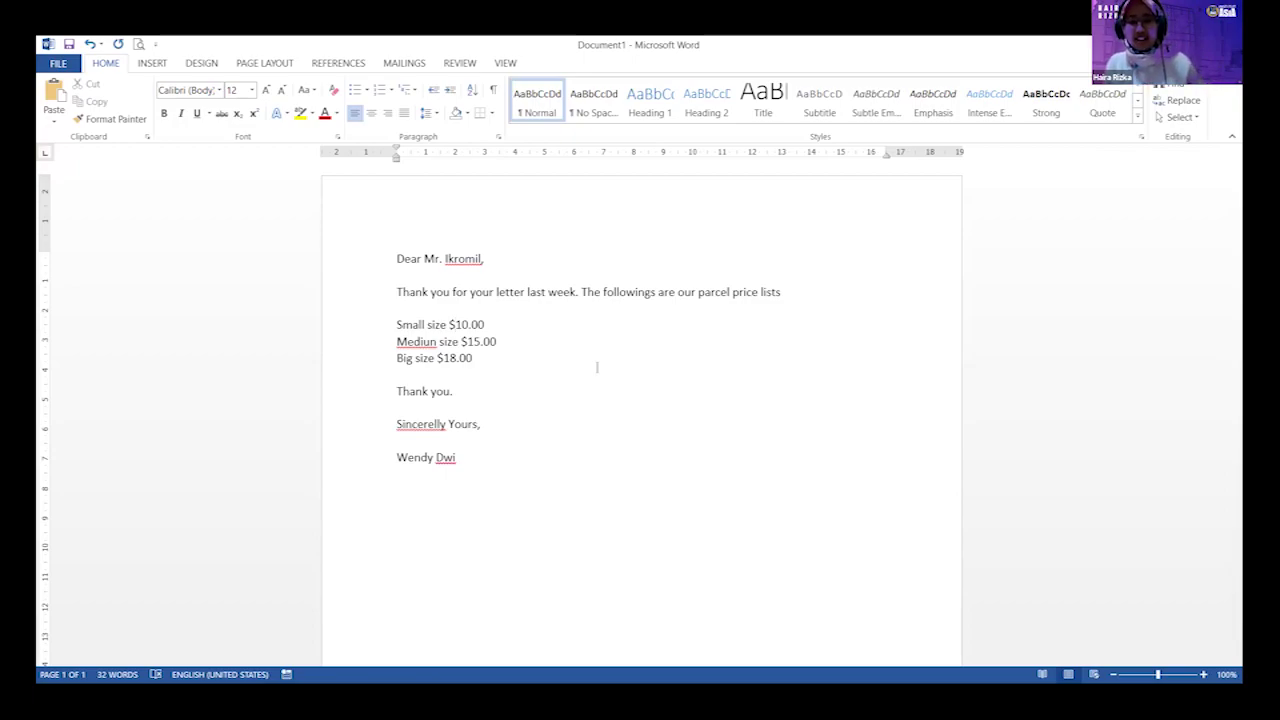
Replace the dollar sign in the small size price with "USD" so it reads "USD 10.00"
click(456, 325)
text(U)
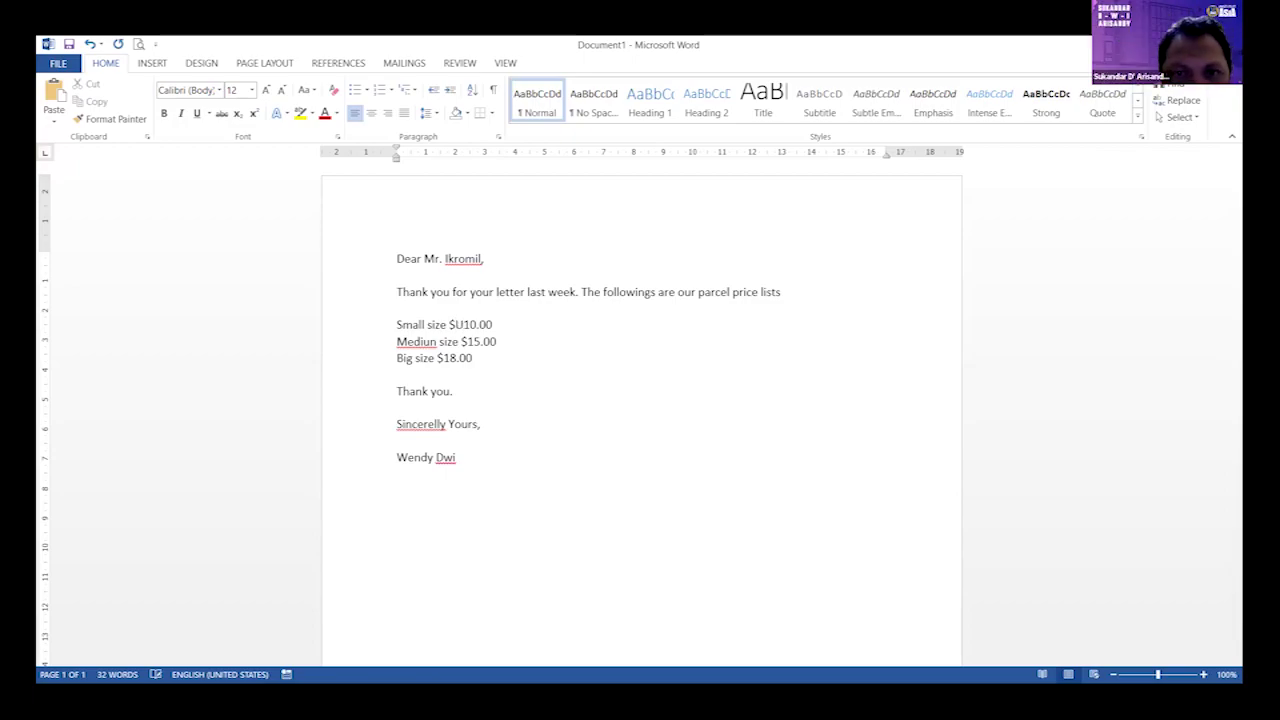
text(S)
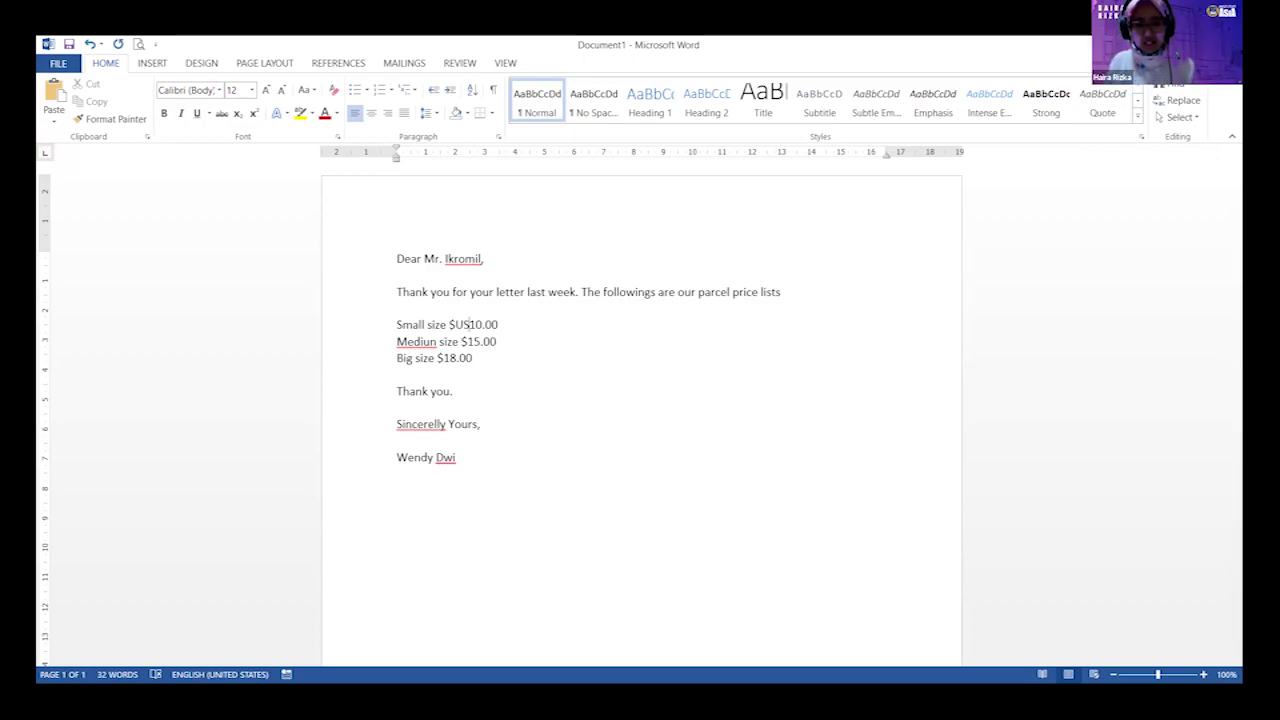
text(D)
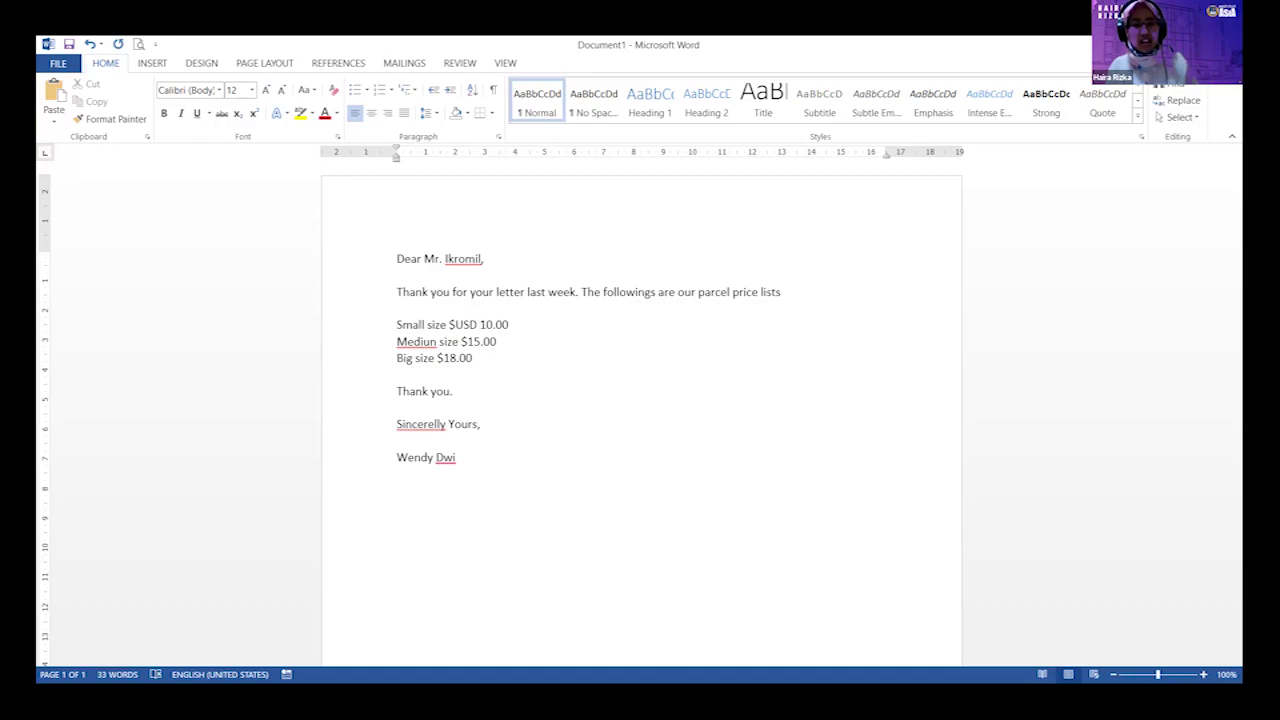
click(450, 324)
key(BackSpace)
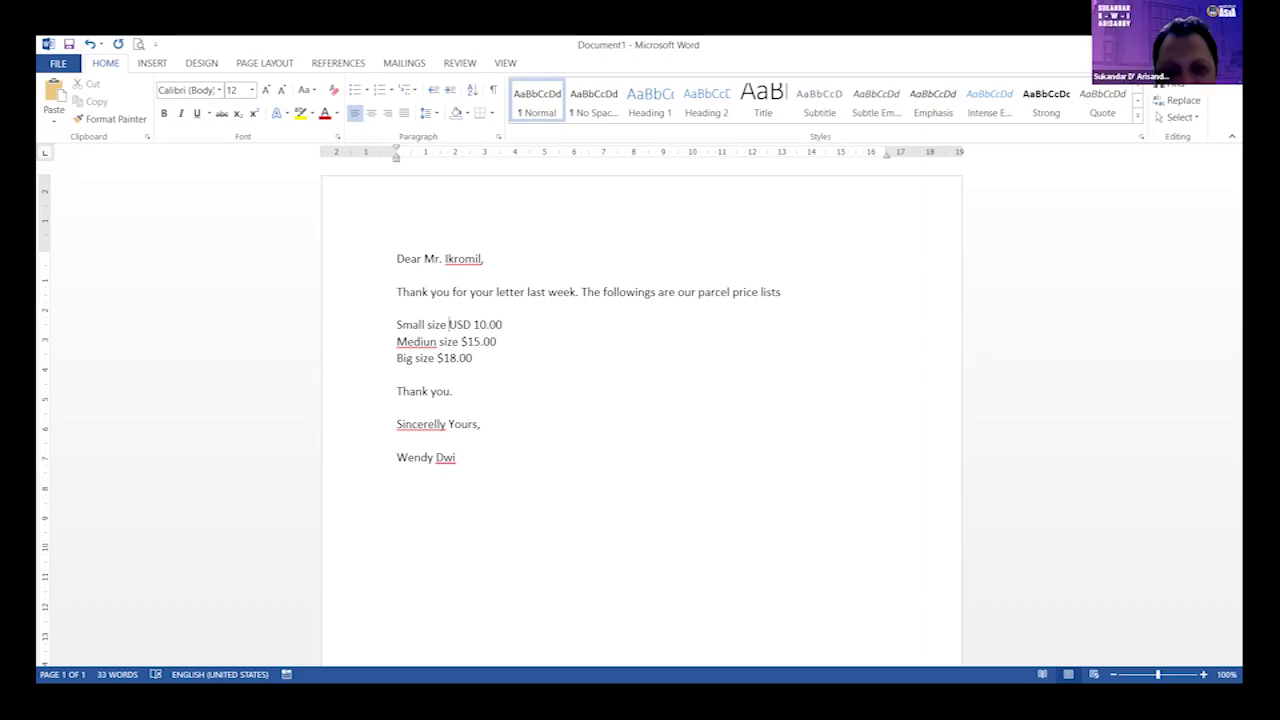
Replace the dollar sign in the medium size price with "USD" so it reads "USD 15.00"
click(465, 341)
key(BackSpace)
text(USD)
Remove the space between "USD" and the amount in the small and medium size price lines
click(473, 358)
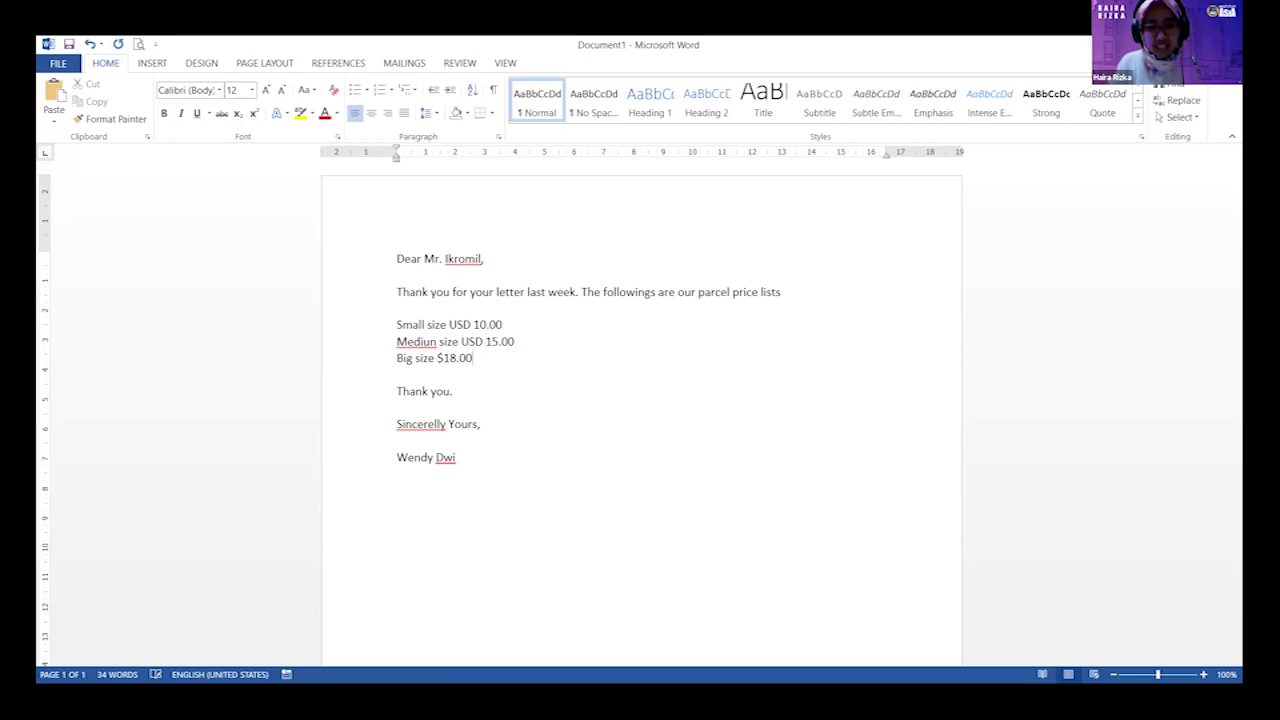
key(Up)
key(Up)
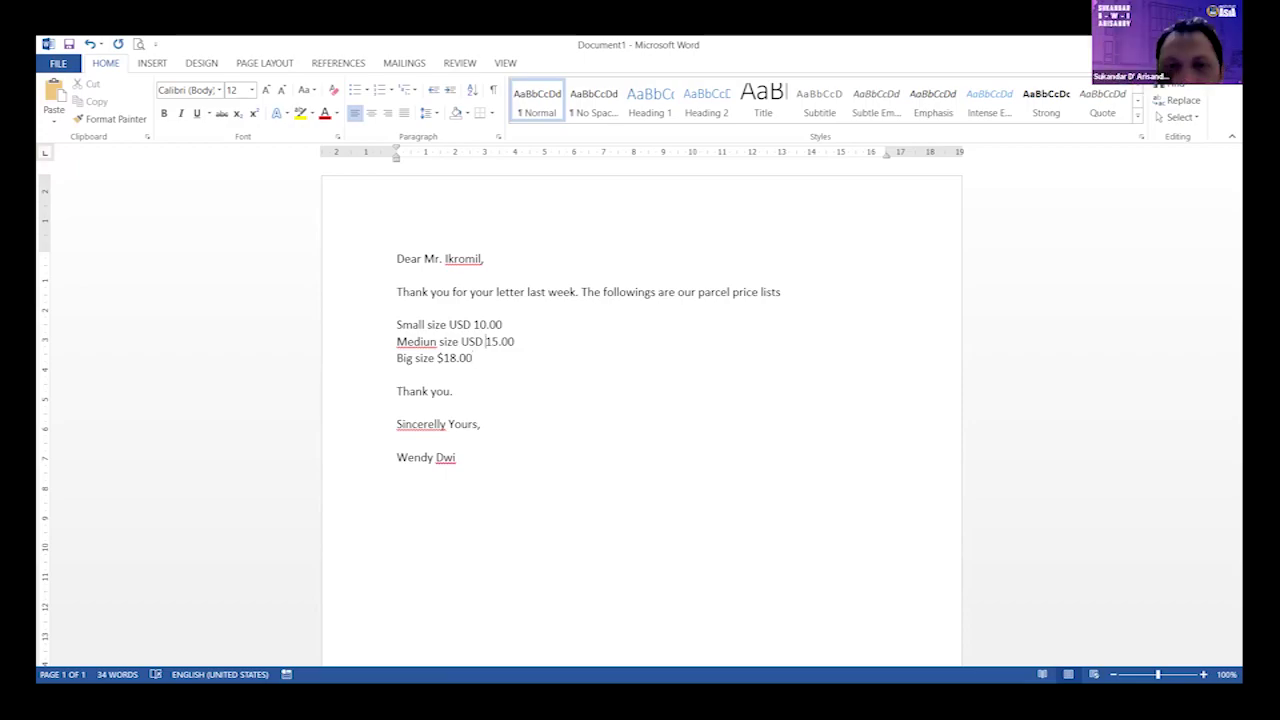
key(Left)
key(Left)
key(BackSpace)
key(Down)
key(Right)
key(Right)
key(BackSpace)
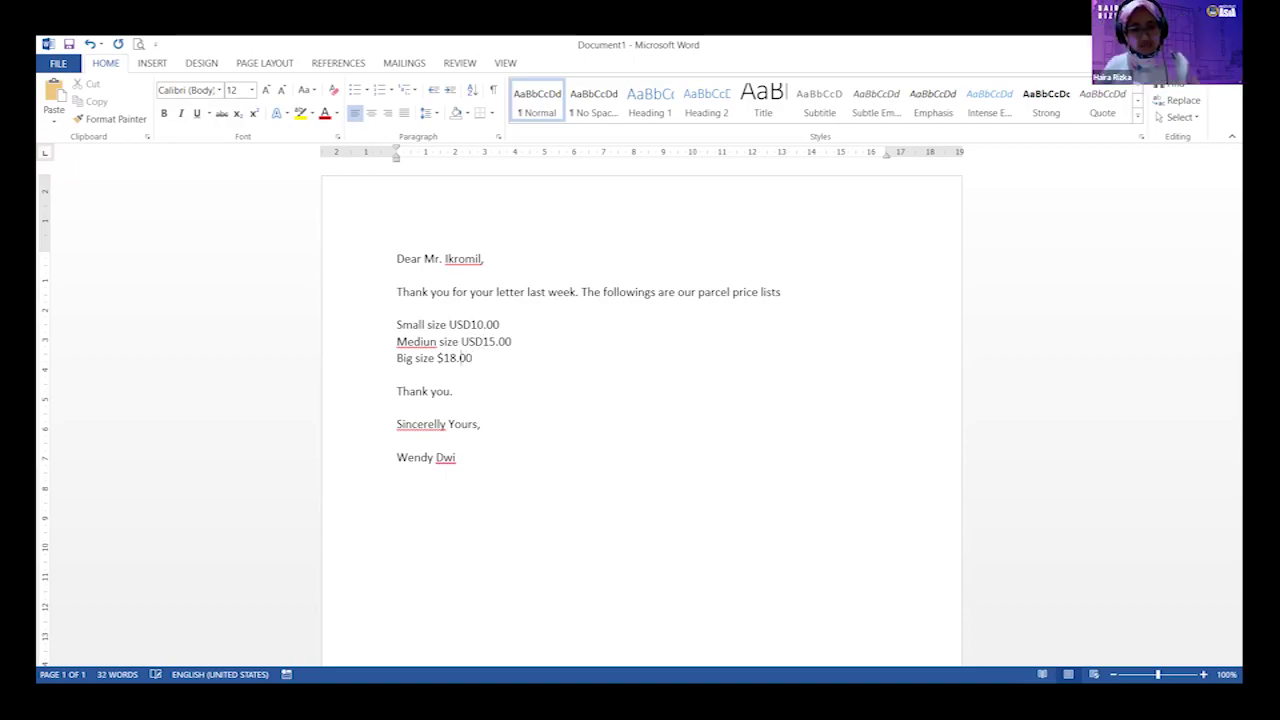
Replace the dollar sign in the big size price with "USD", without a space before the amount
click(443, 358)
key(BackSpace)
text(USD)
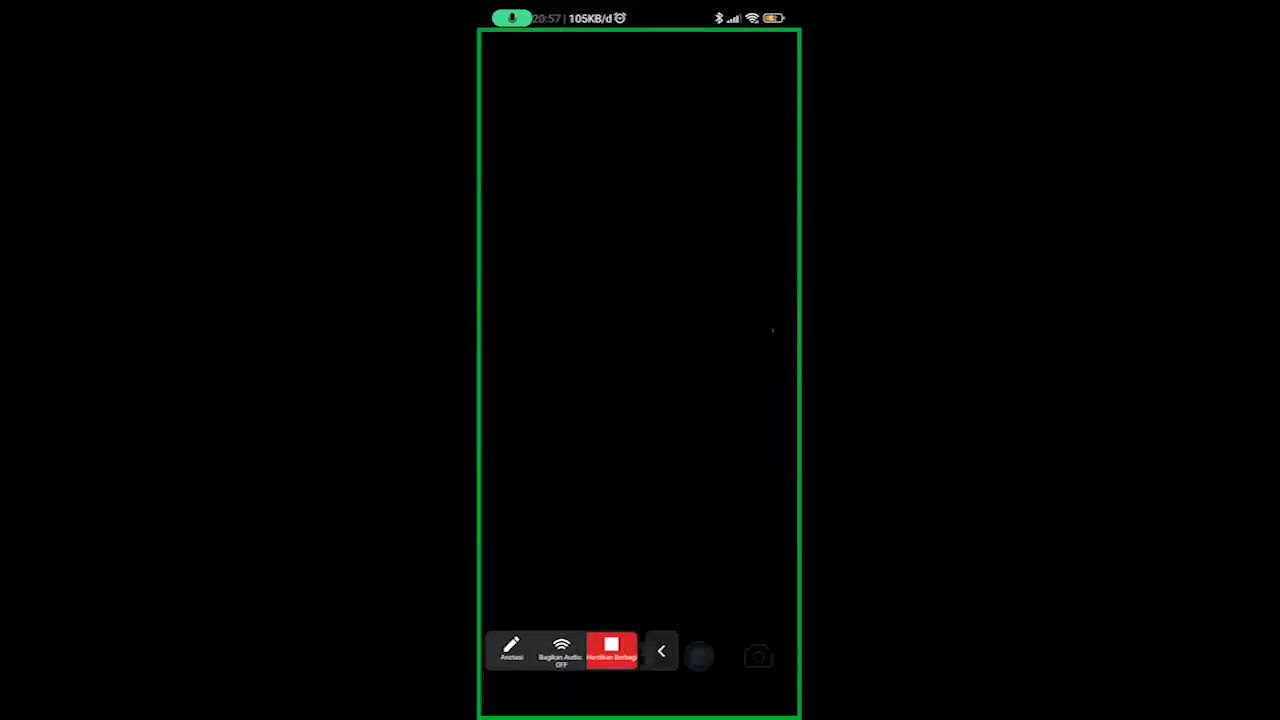
Switch to the Keep notes app on the phone to show the "Email" note with the package prices
drag(640, 712, 640, 665)
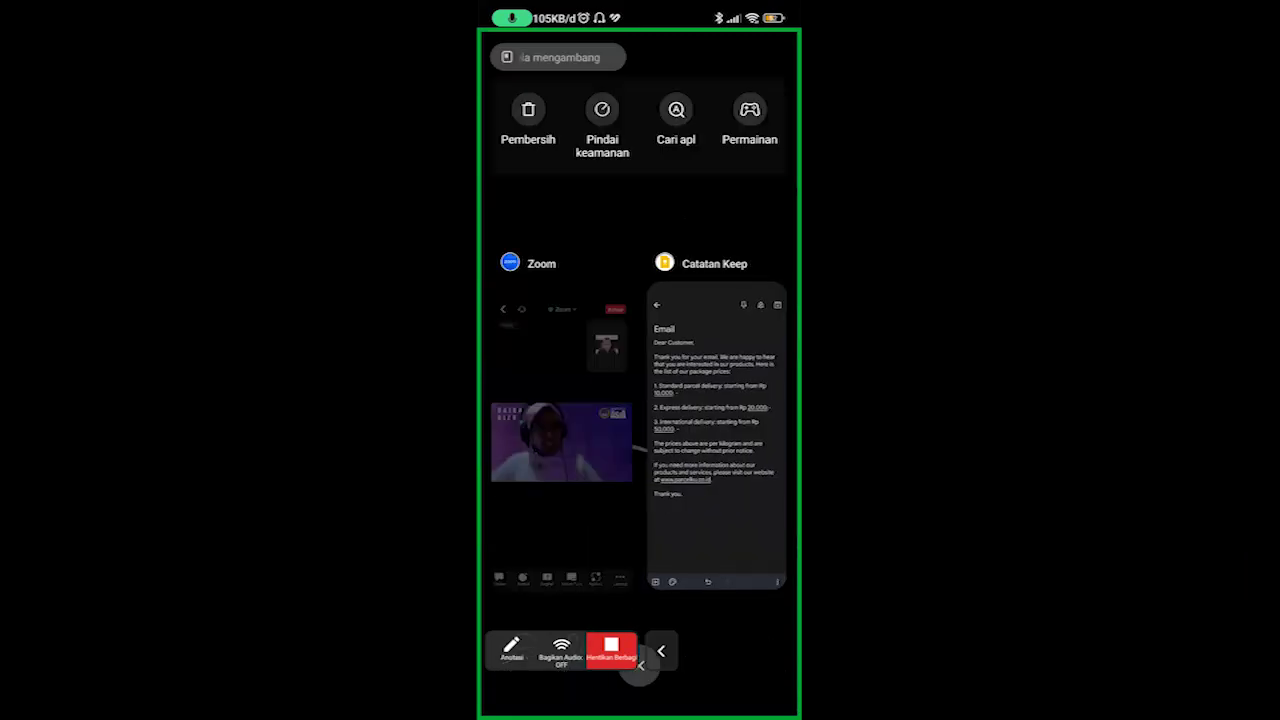
click(716, 440)
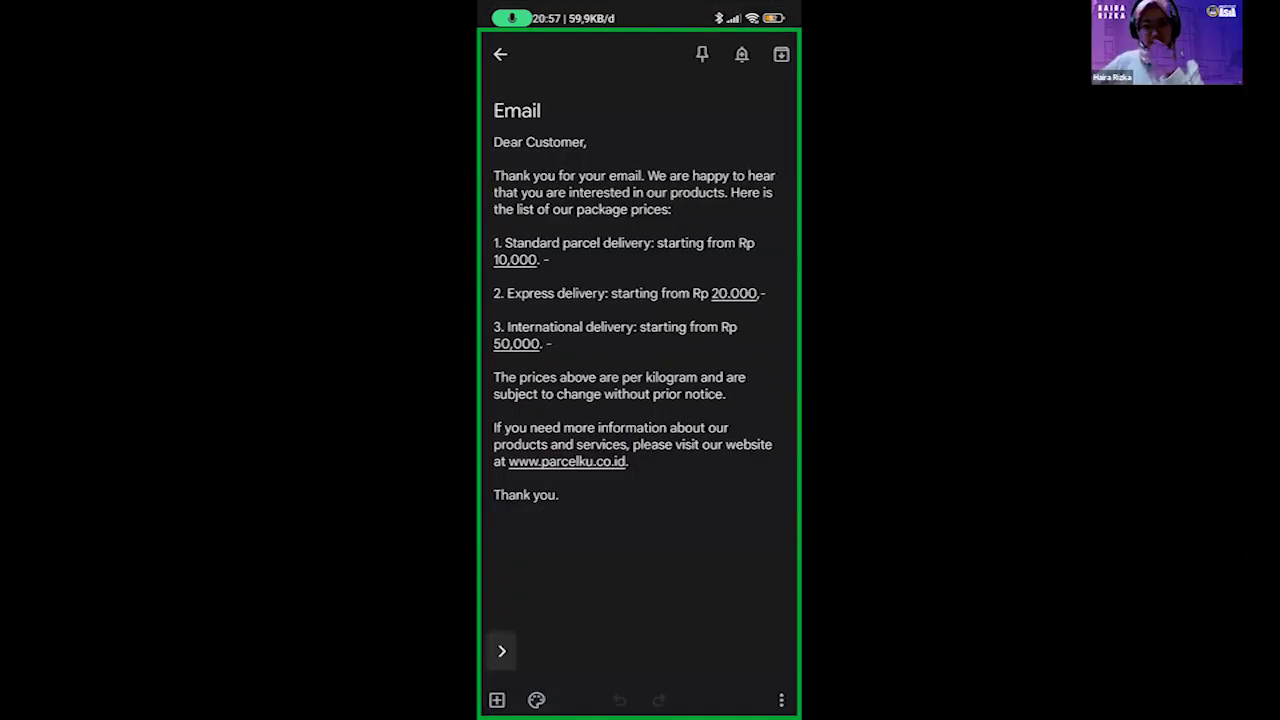